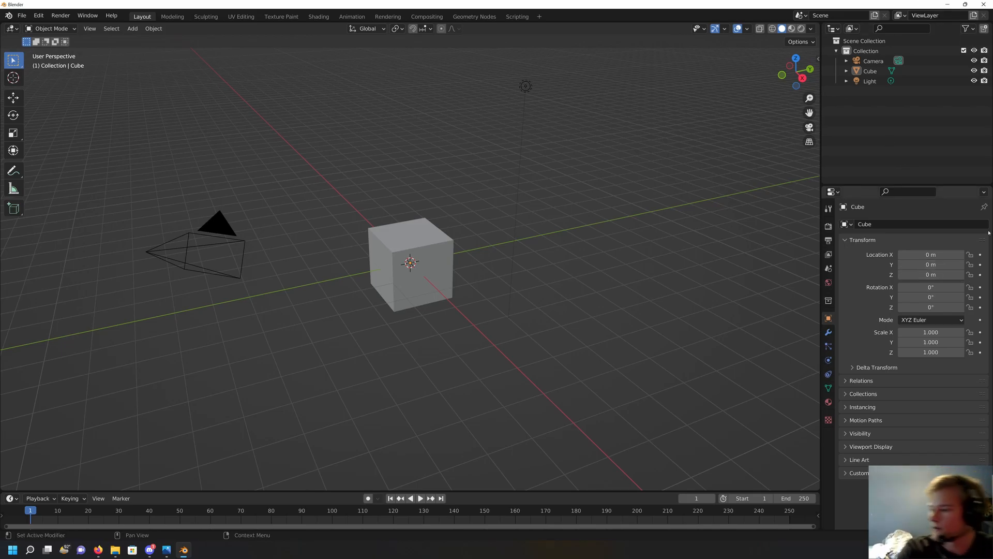
# - Select the camera and examine the default scene through the camera view
pyautogui.moveTo(522, 200); pyautogui.dragTo(458, 168, button='middle')
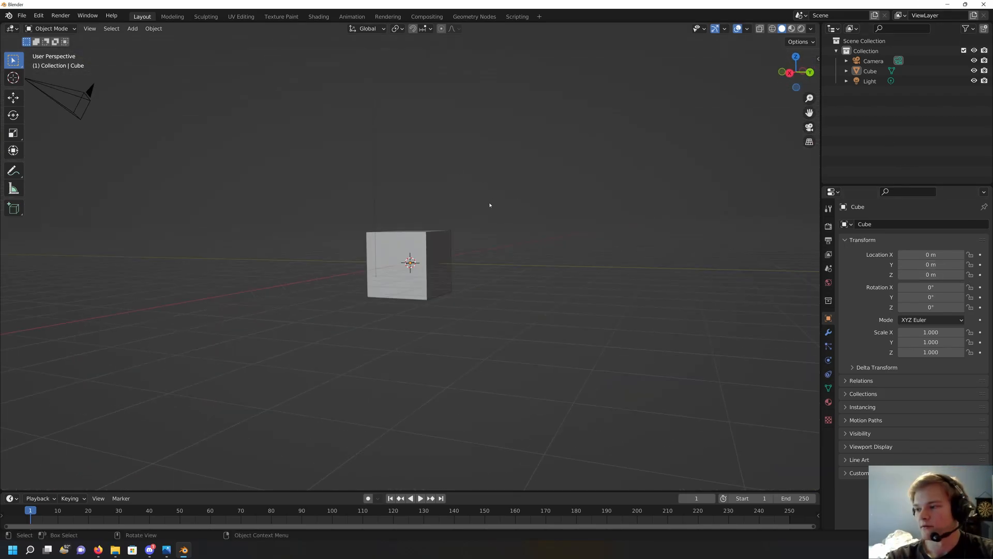
pyautogui.moveTo(490, 205); pyautogui.dragTo(466, 170, button='middle')
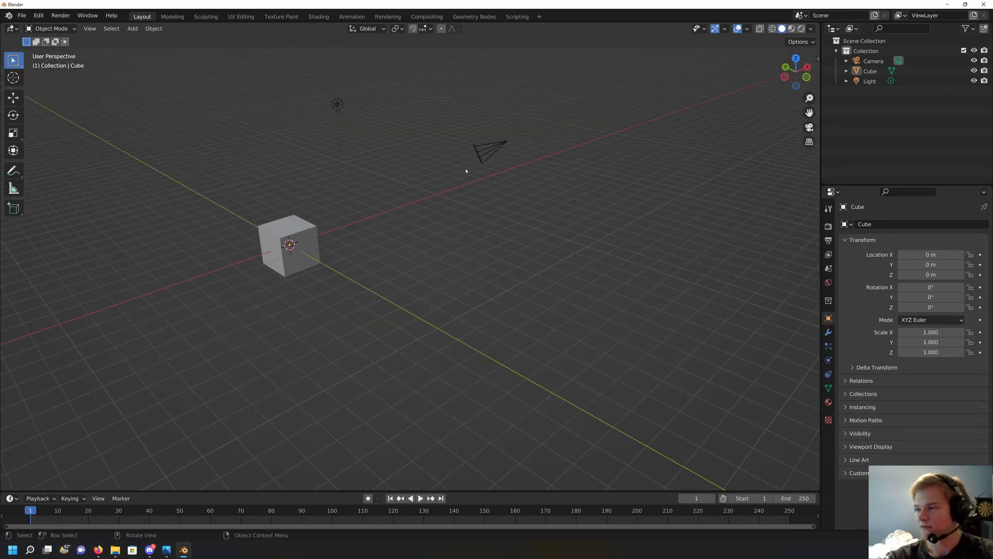
pyautogui.scroll(3, 468, 145)
pyautogui.moveTo(440, 134); pyautogui.dragTo(484, 151, button='middle')
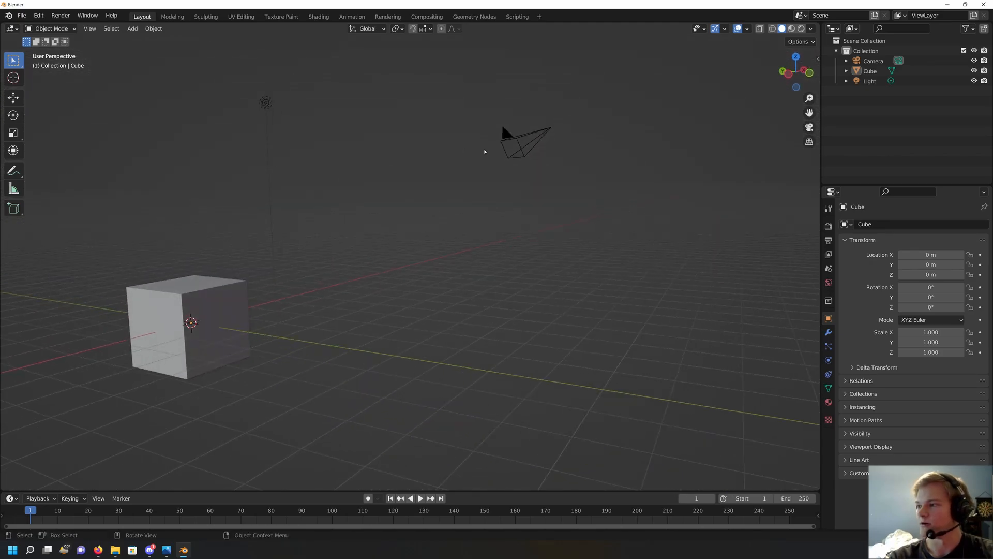
pyautogui.moveTo(420, 156); pyautogui.dragTo(372, 166, button='middle')
pyautogui.click(466, 136)
pyautogui.moveTo(466, 136); pyautogui.dragTo(353, 123, button='middle')
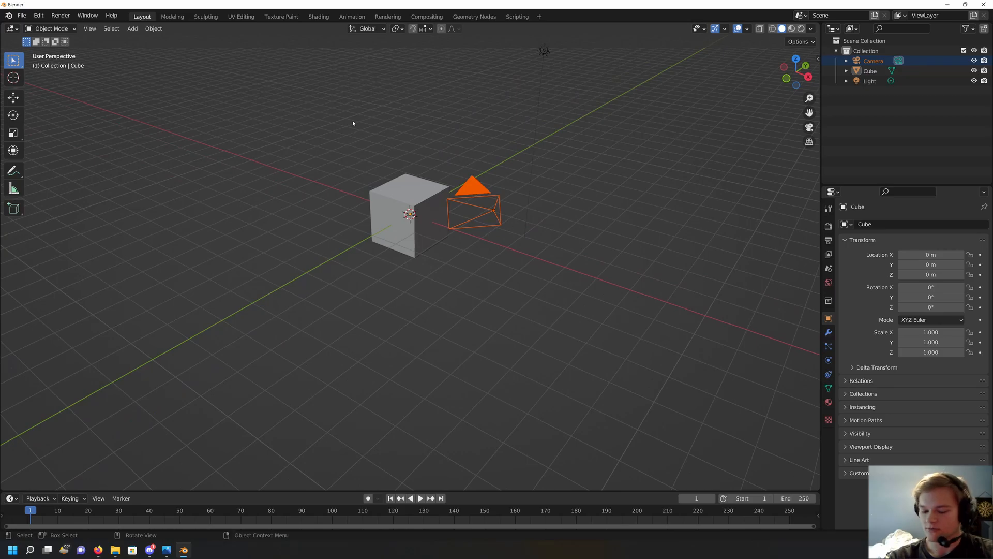
pyautogui.press('KP_0')
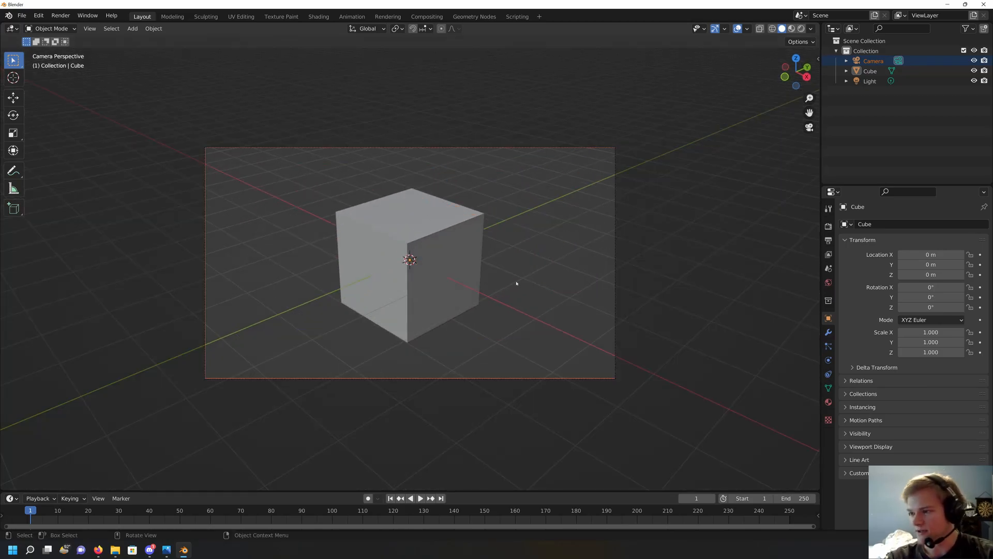
pyautogui.moveTo(441, 228)
pyautogui.mouseDown(button='middle')
pyautogui.moveTo(404, 210)
pyautogui.moveTo(455, 228)
pyautogui.mouseUp(button='middle')
pyautogui.press('KP_0')
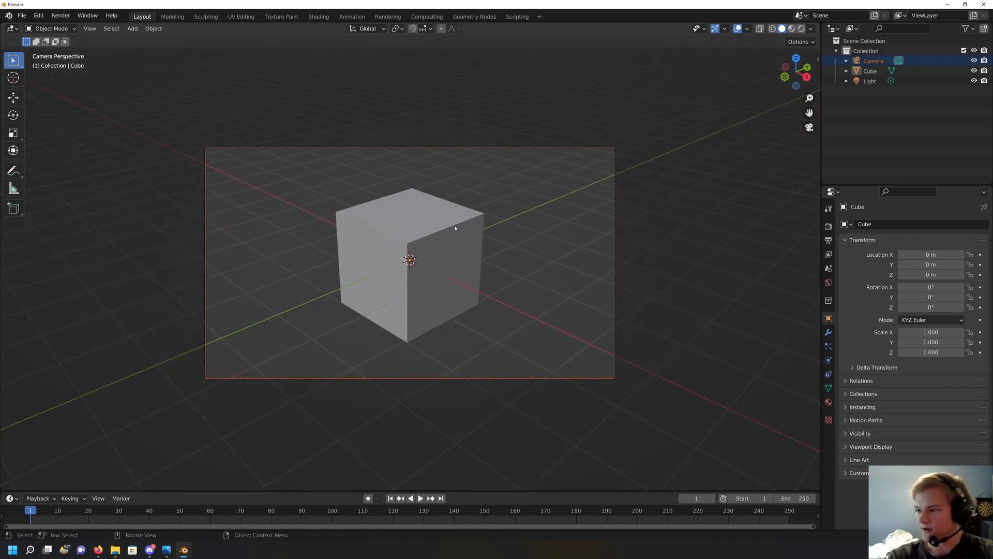
pyautogui.scroll(-2, 455, 228)
pyautogui.scroll(5, 458, 249)
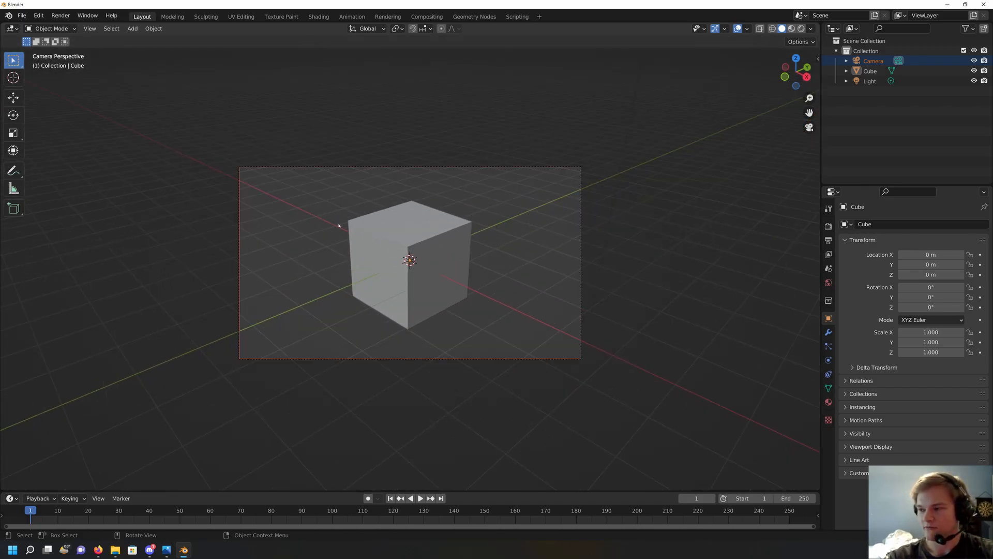
# - Leave the camera view, select the light, and examine its placement relative to the cube and camera
pyautogui.moveTo(95, 270); pyautogui.dragTo(306, 275, button='middle')
pyautogui.moveTo(627, 165); pyautogui.dragTo(634, 164)
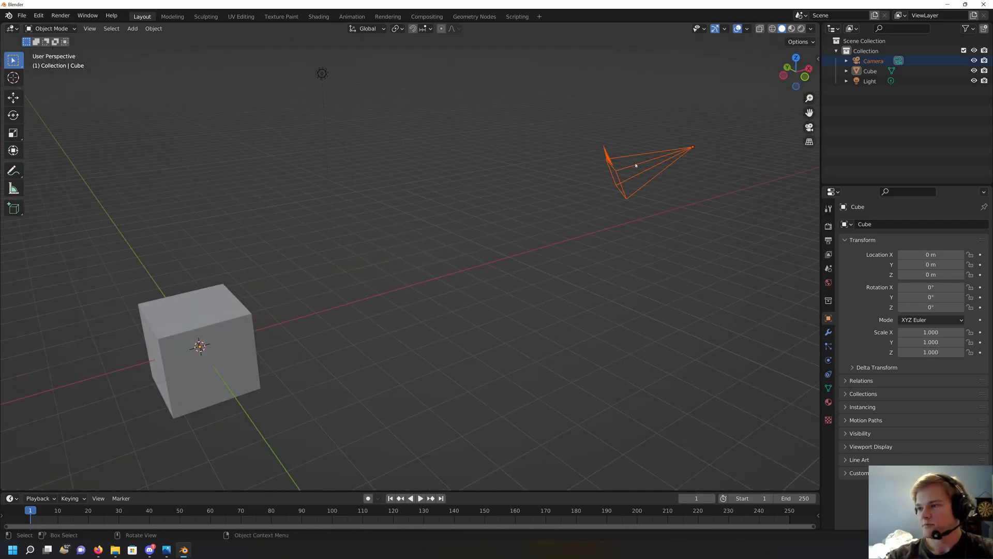
pyautogui.moveTo(473, 148); pyautogui.dragTo(501, 184, button='middle')
pyautogui.moveTo(316, 147); pyautogui.dragTo(252, 106, button='middle')
pyautogui.moveTo(356, 105); pyautogui.dragTo(344, 90, button='middle')
pyautogui.scroll(-2, 350, 105)
pyautogui.click(428, 122)
pyautogui.moveTo(433, 116); pyautogui.dragTo(455, 202, button='middle')
pyautogui.scroll(7, 443, 188)
pyautogui.scroll(-3, 433, 152)
pyautogui.moveTo(332, 199); pyautogui.dragTo(559, 246, button='middle')
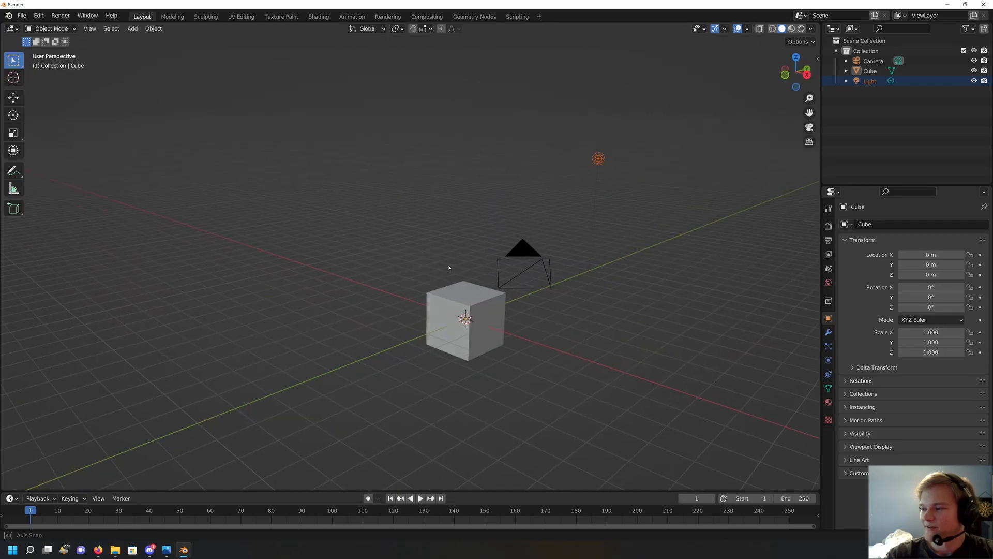
pyautogui.moveTo(569, 269); pyautogui.dragTo(469, 266, button='middle')
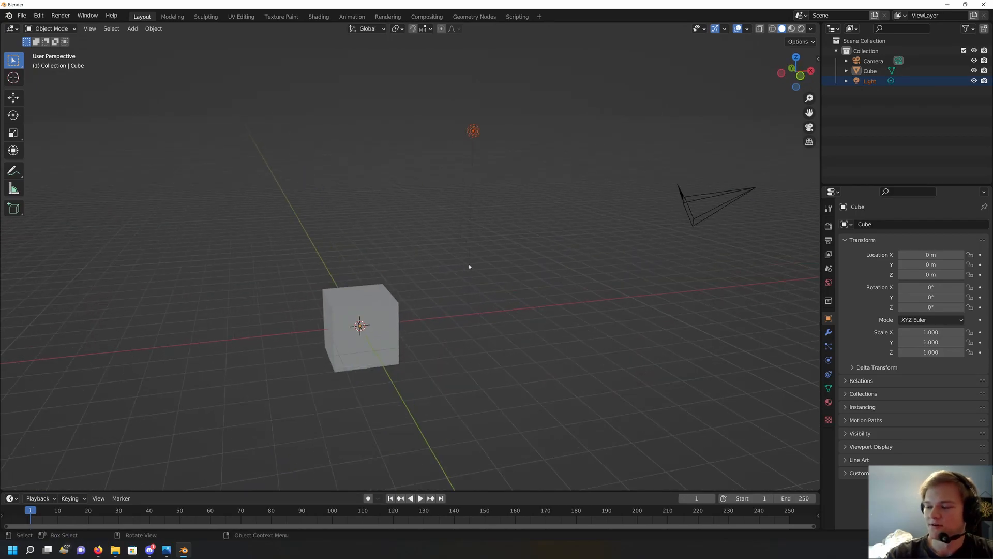
pyautogui.scroll(-1, 470, 267)
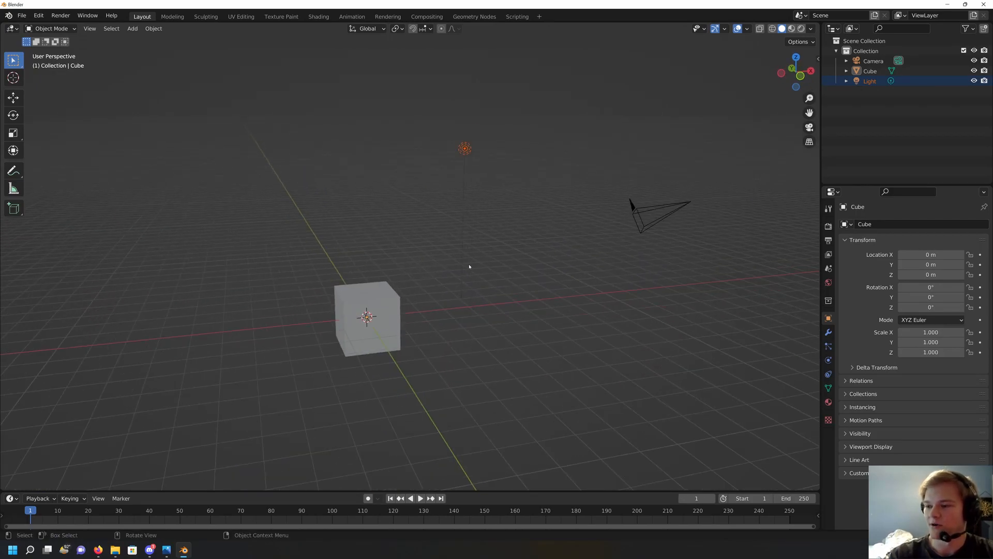
# - Select the camera and examine its placement relative to the cube and light
pyautogui.moveTo(470, 267); pyautogui.dragTo(379, 265, button='middle')
pyautogui.moveTo(382, 266); pyautogui.dragTo(414, 259)
pyautogui.moveTo(414, 258); pyautogui.dragTo(476, 272, button='middle')
pyautogui.moveTo(537, 301); pyautogui.dragTo(566, 271)
pyautogui.moveTo(462, 260); pyautogui.dragTo(490, 249, button='middle')
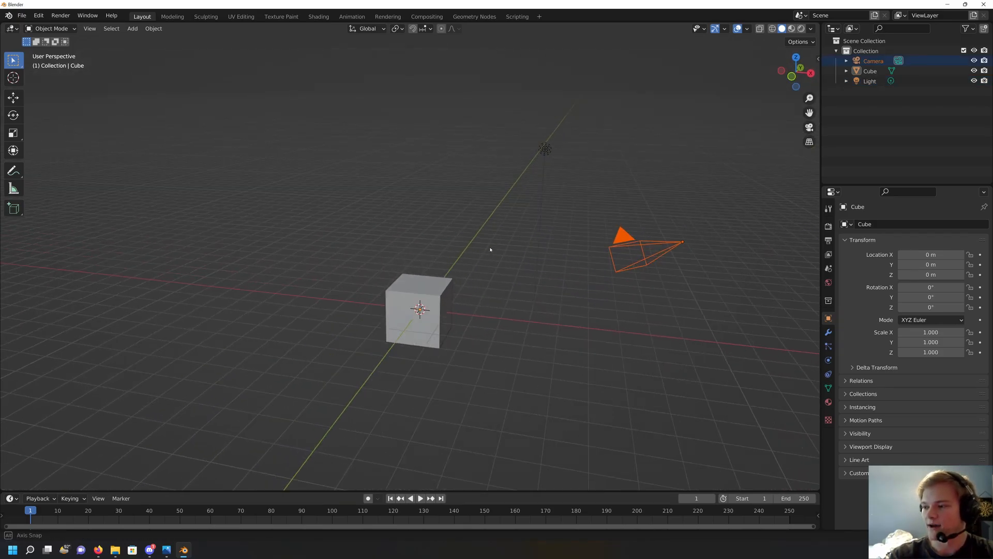
pyautogui.moveTo(382, 251); pyautogui.dragTo(430, 245, button='middle')
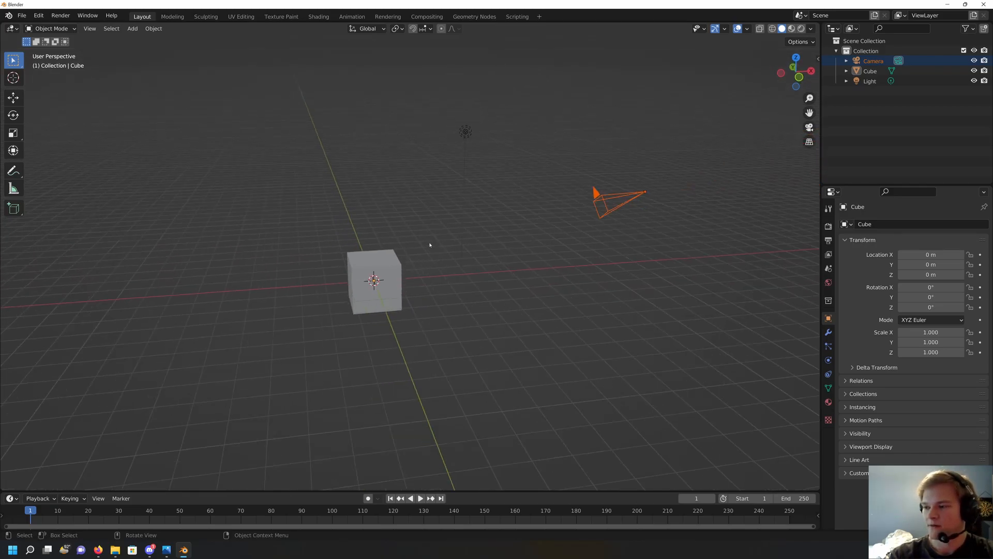
# - Add a Monkey mesh and move it above the cube to about X 1.06 m, Y 1.38 m, Z 4.22 m
pyautogui.hotkey('shift', 'a')
pyautogui.moveTo(412, 255)
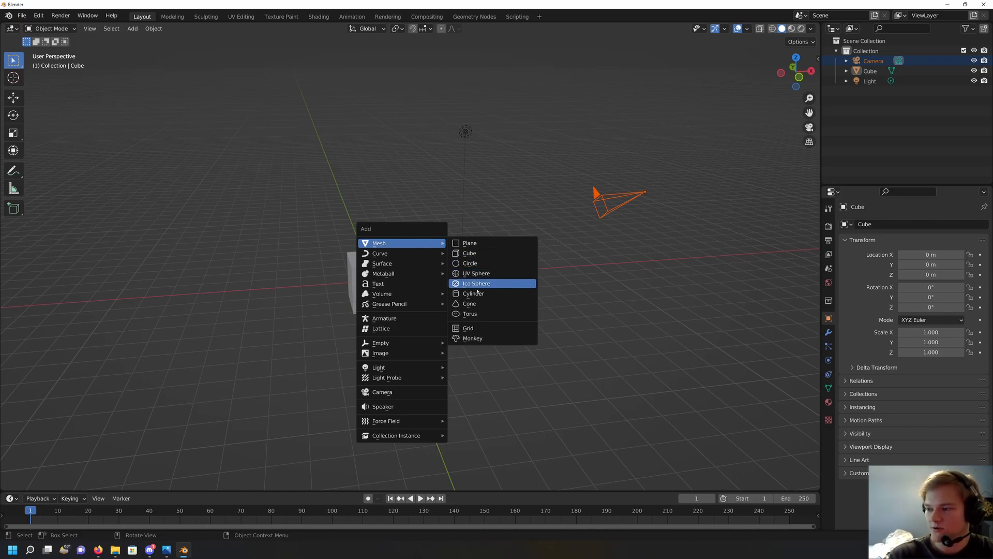
pyautogui.click(473, 338)
pyautogui.moveTo(480, 333); pyautogui.dragTo(418, 273, button='middle')
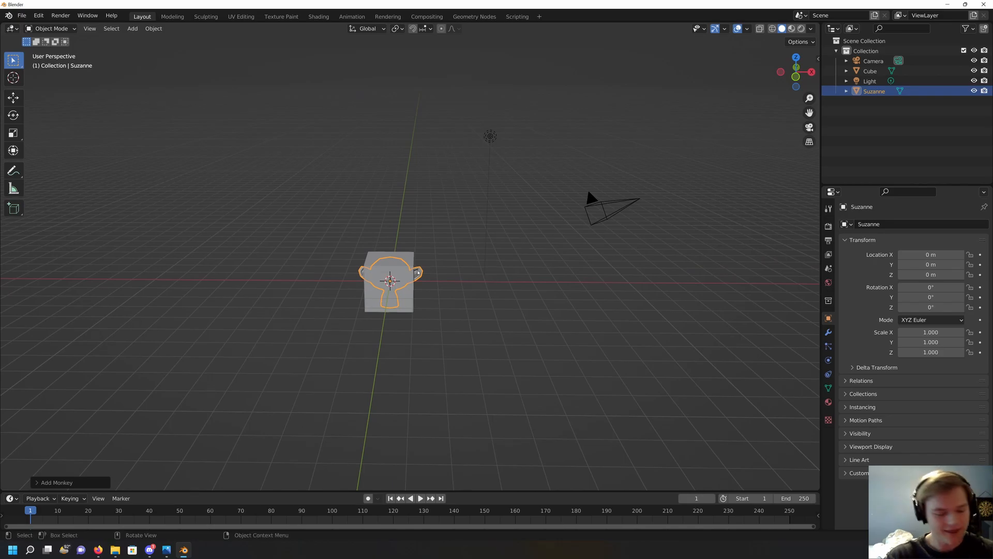
pyautogui.press('g')
pyautogui.click(420, 123)
pyautogui.moveTo(420, 122); pyautogui.dragTo(469, 262, button='middle')
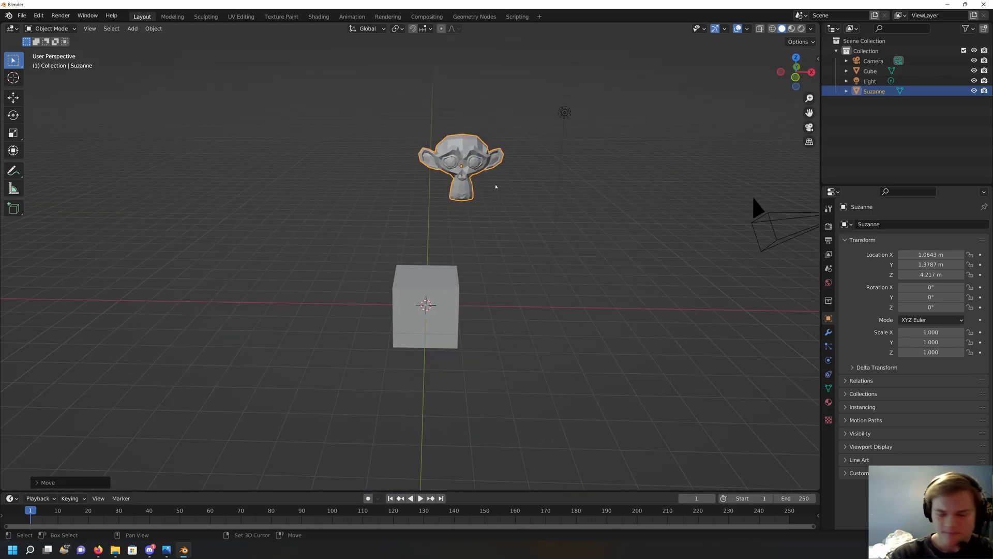
# - Scale the monkey head up uniformly to about 1.29
pyautogui.hotkey('shift', 'a')
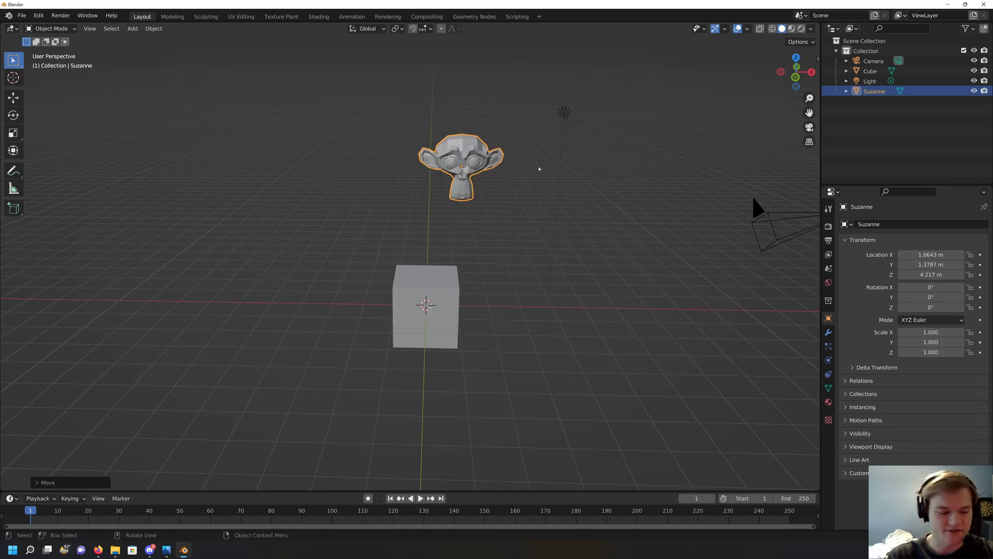
pyautogui.press('s')
pyautogui.click(585, 136)
pyautogui.moveTo(584, 136); pyautogui.dragTo(633, 146, button='middle')
pyautogui.press('s')
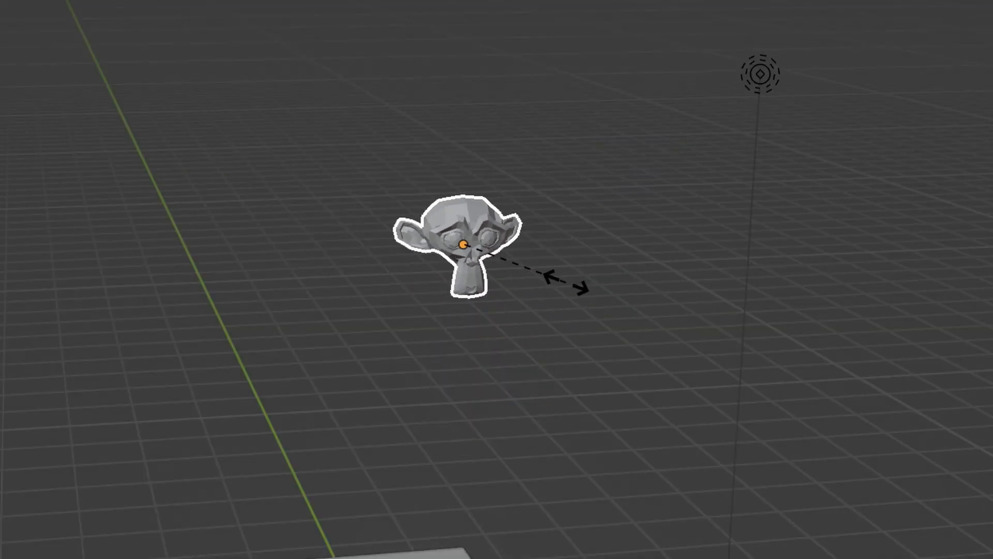
pyautogui.click(755, 270)
# - Move the monkey head freely to about X 0.30 m, Y 1.85 m, Z 5 m
pyautogui.press('g')
pyautogui.click(675, 195)
pyautogui.moveTo(676, 194); pyautogui.dragTo(698, 210, button='middle')
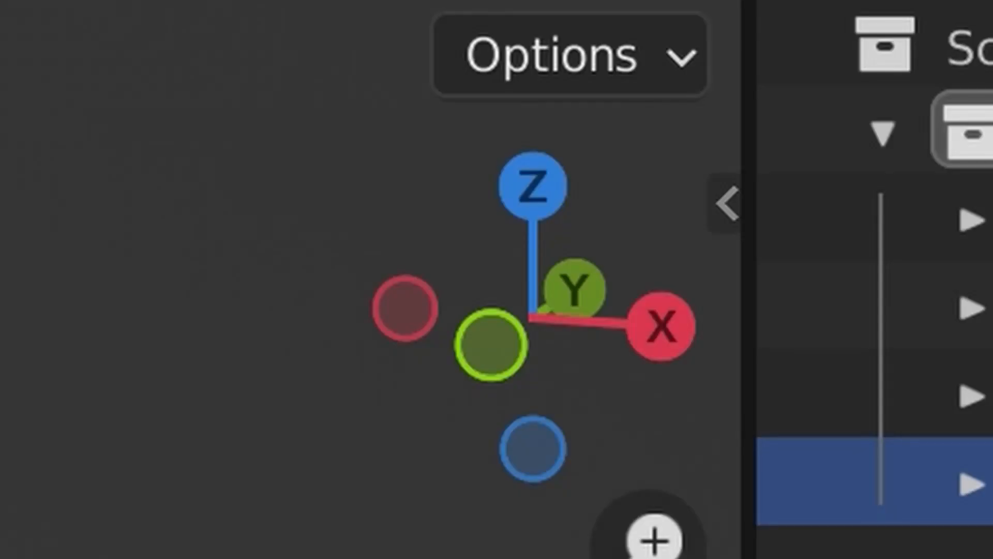
# - Move the monkey head along the X axis only, to about X 0.70 m
pyautogui.press('g')
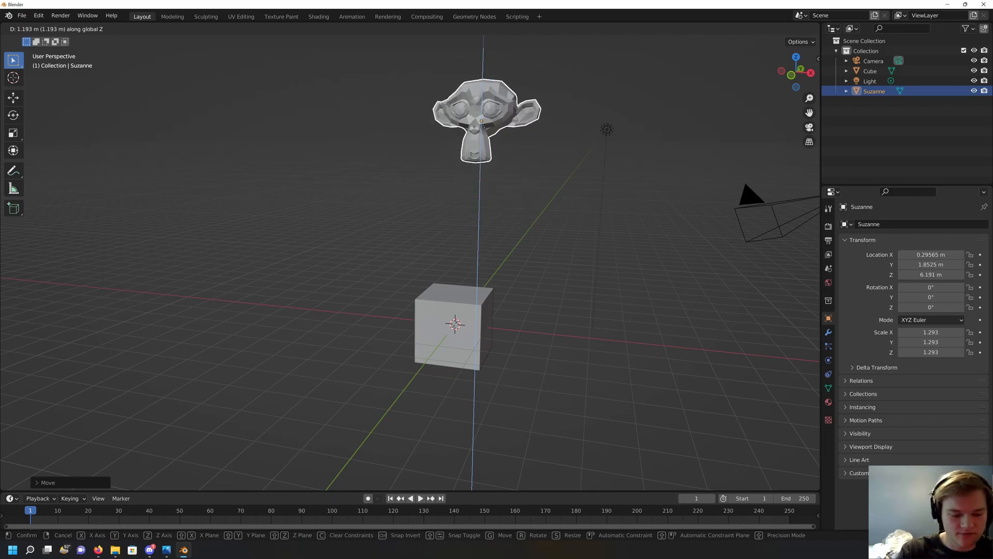
pyautogui.press('y')
pyautogui.press('x')
pyautogui.click(481, 144)
pyautogui.moveTo(596, 158); pyautogui.dragTo(646, 162, button='middle')
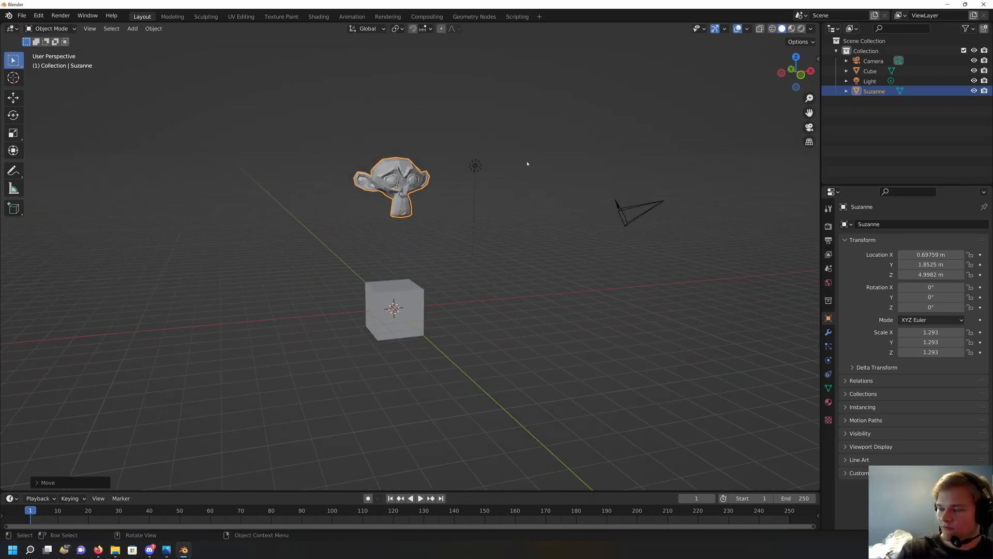
pyautogui.scroll(2, 528, 163)
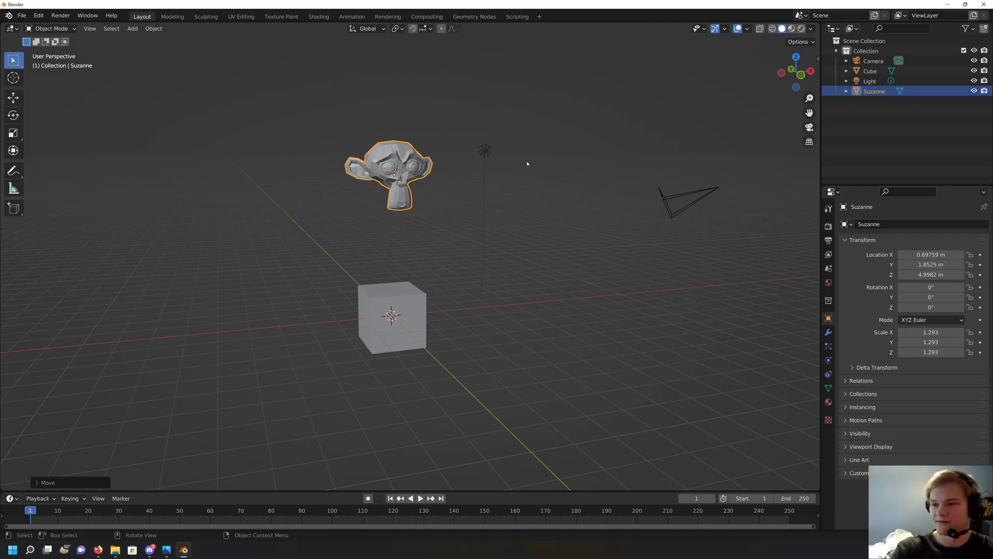
# - Move the monkey head down beside the cube, to about X 2.88 m, Y 1.20 m, Z 1.27 m
pyautogui.moveTo(424, 177); pyautogui.dragTo(433, 123, button='middle')
pyautogui.press('g')
pyautogui.click(455, 266)
pyautogui.moveTo(438, 207); pyautogui.dragTo(449, 203, button='middle')
# - Add a Plane mesh as a floor and scale it up uniformly to about 6.73
pyautogui.hotkey('shift', 'a')
pyautogui.moveTo(450, 202)
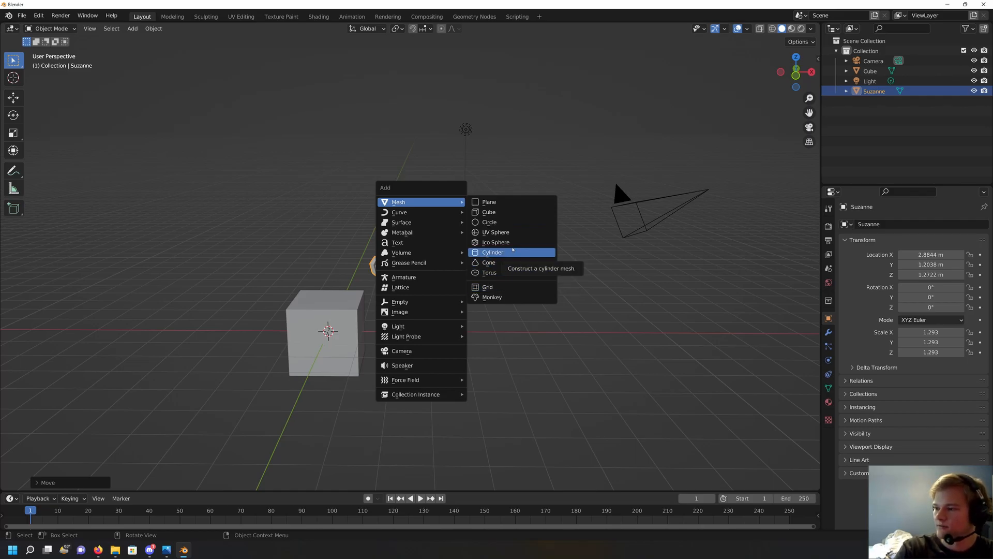
pyautogui.click(489, 201)
pyautogui.moveTo(519, 219); pyautogui.dragTo(420, 249, button='middle')
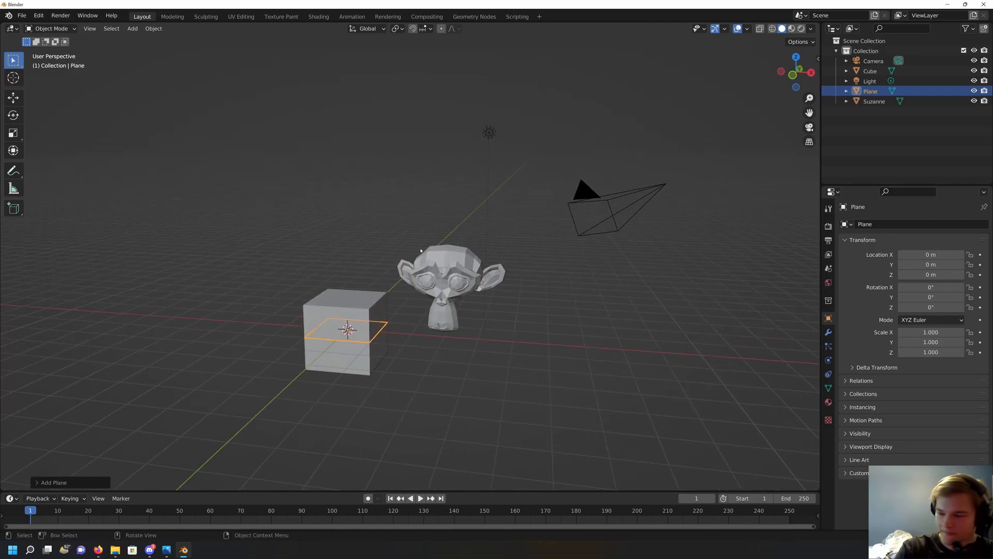
pyautogui.press('s')
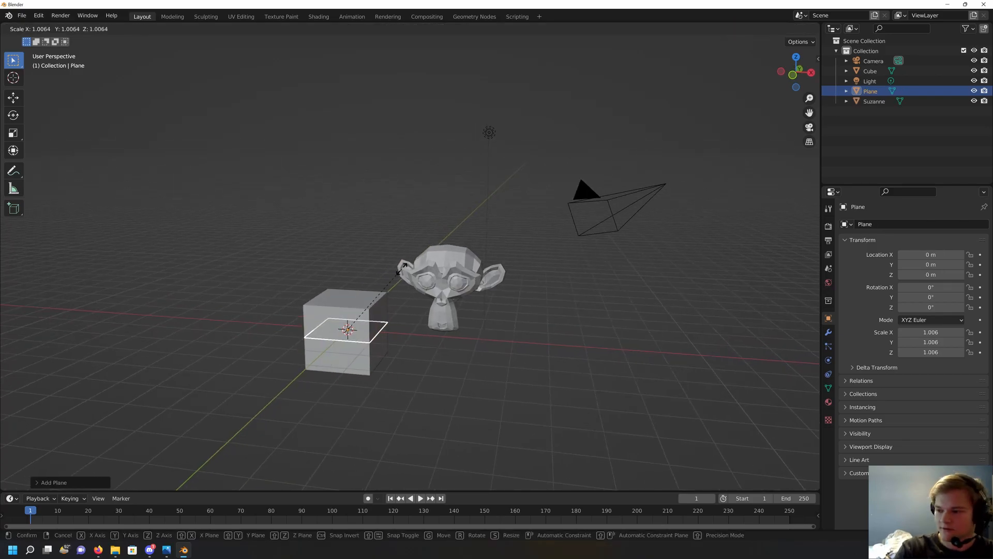
pyautogui.click(37, 144)
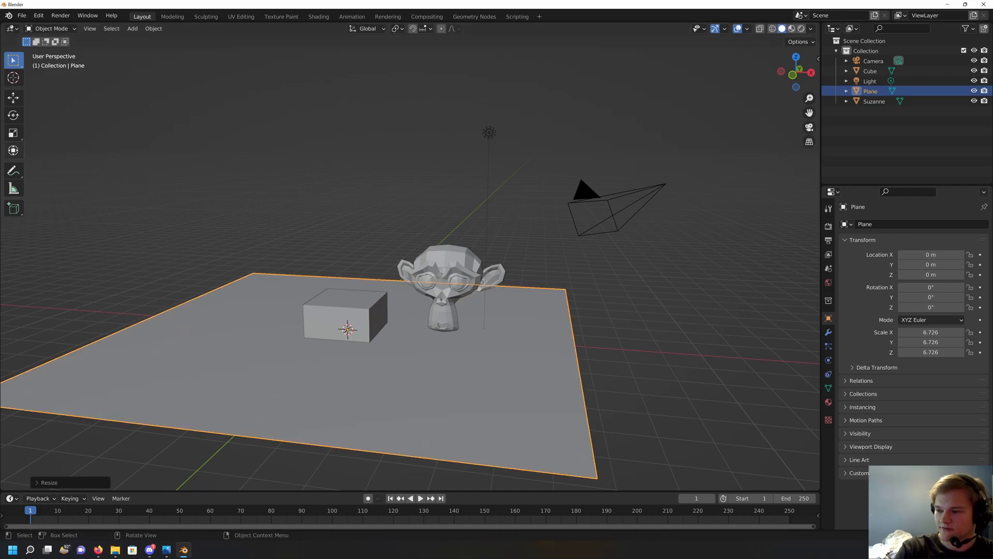
# - Raise the cube along the Z axis until it sits on top of the plane
pyautogui.moveTo(289, 220); pyautogui.dragTo(321, 231, button='middle')
pyautogui.click(375, 315)
pyautogui.press('g')
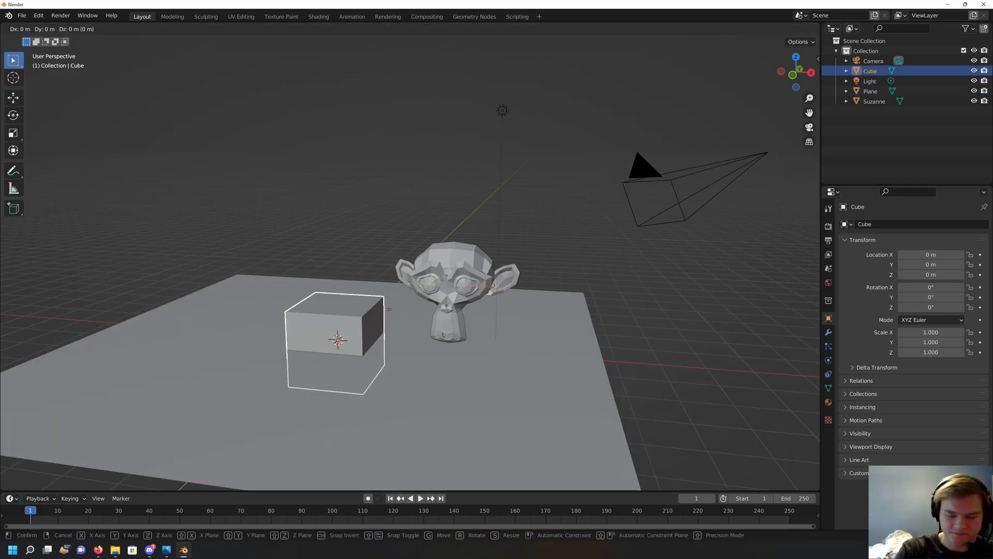
pyautogui.press('z')
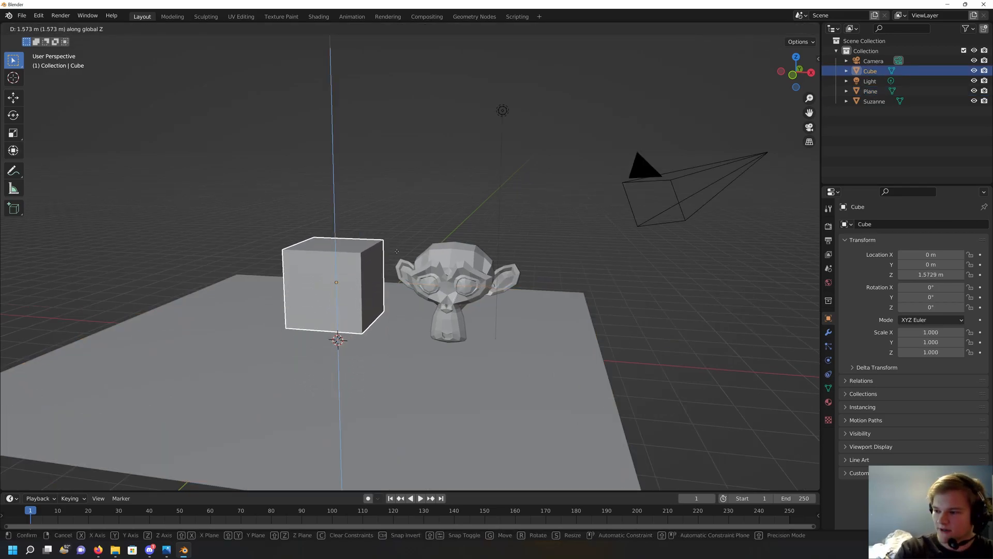
pyautogui.click(389, 259)
# - Rotate the monkey head around the Z axis so its face turns away from the cube
pyautogui.moveTo(389, 259); pyautogui.dragTo(413, 280, button='middle')
pyautogui.click(417, 279)
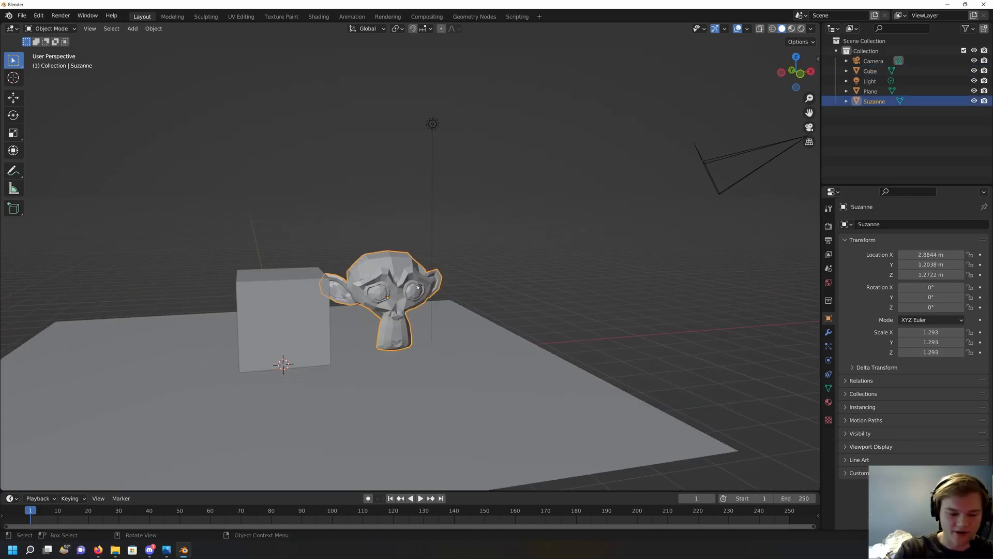
pyautogui.press('r')
pyautogui.press('z')
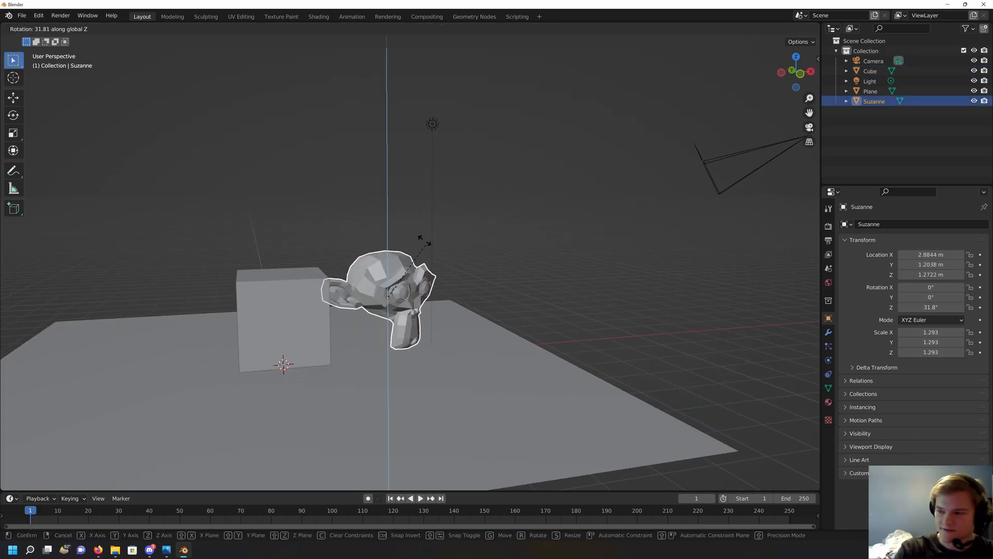
pyautogui.click(425, 253)
# - Switch to the Shading workspace and create a new material for the monkey head
pyautogui.moveTo(424, 254); pyautogui.dragTo(480, 297, button='middle')
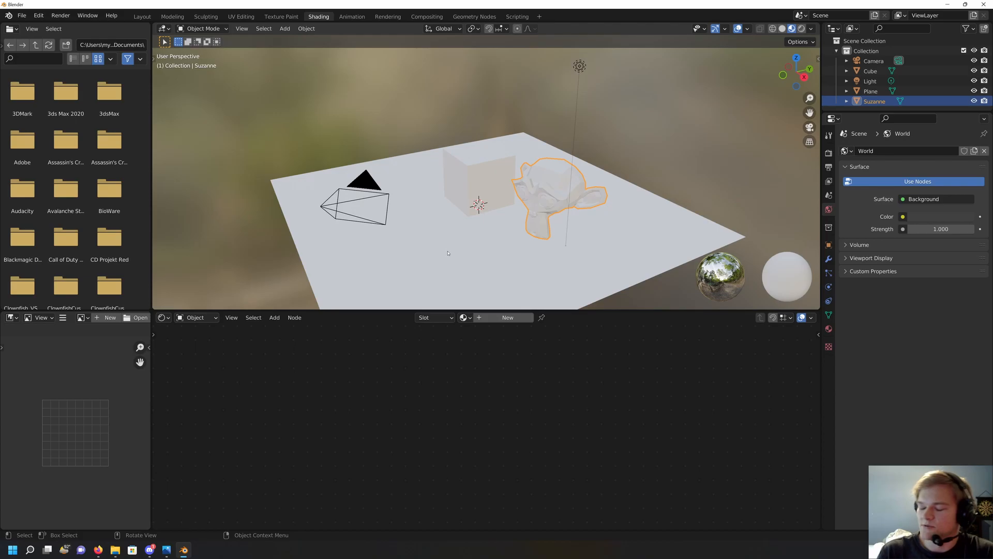
pyautogui.moveTo(554, 169); pyautogui.dragTo(710, 129, button='middle')
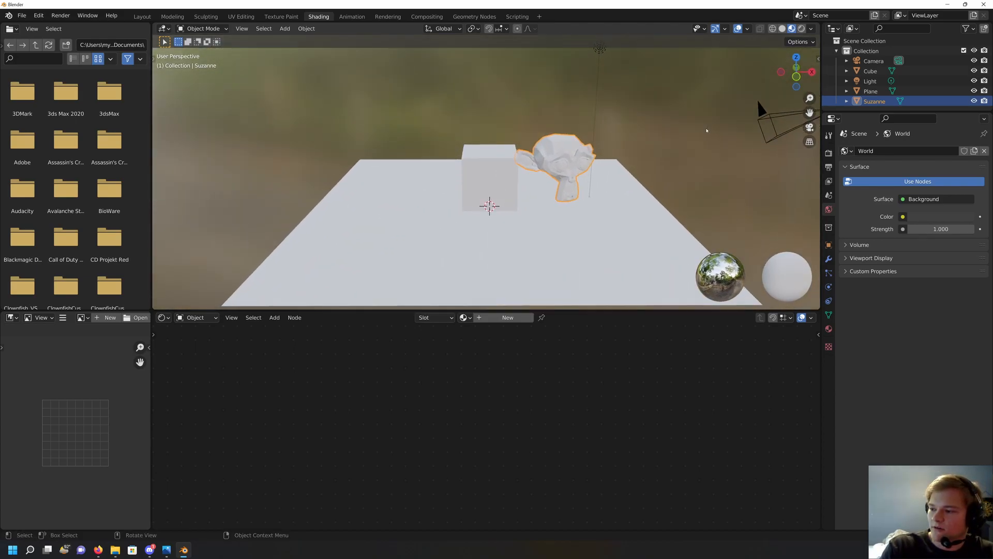
pyautogui.rightClick(479, 334)
pyautogui.click(454, 319)
pyautogui.click(468, 318)
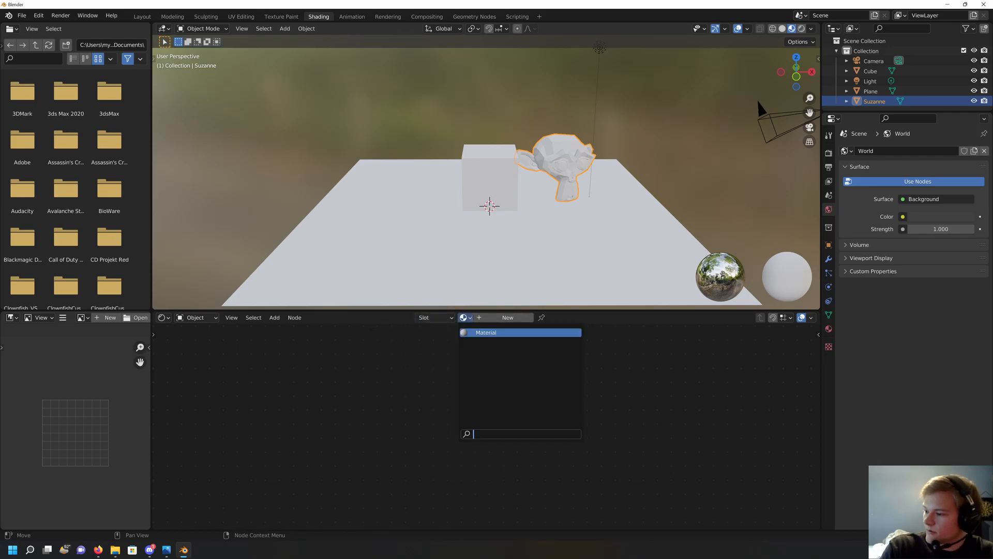
pyautogui.click(508, 317)
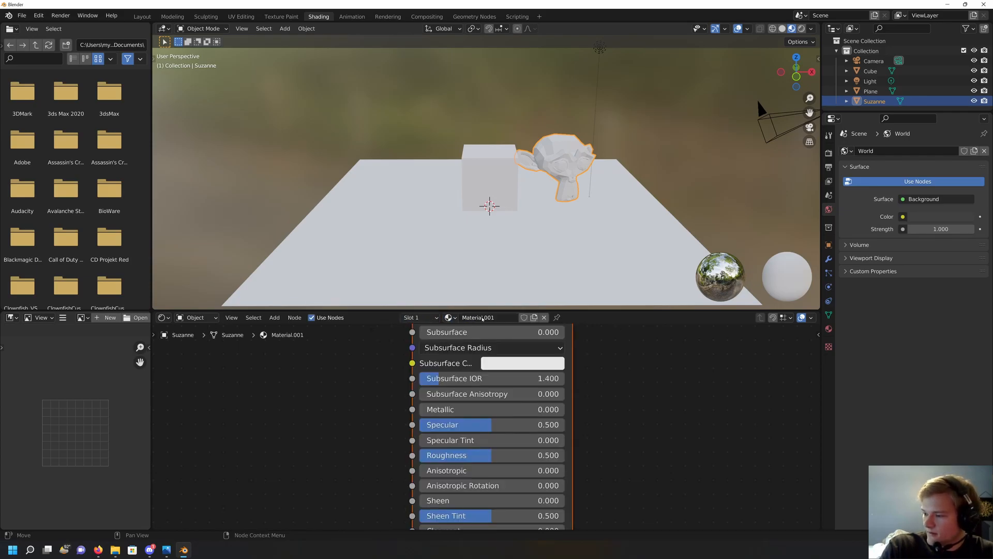
pyautogui.scroll(-1, 597, 399)
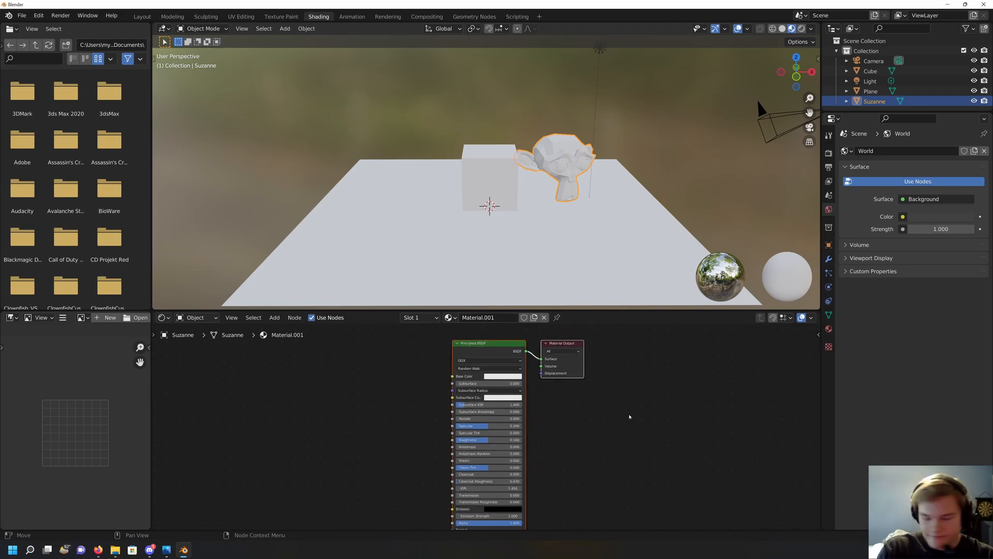
pyautogui.scroll(3, 595, 388)
pyautogui.scroll(2, 499, 372)
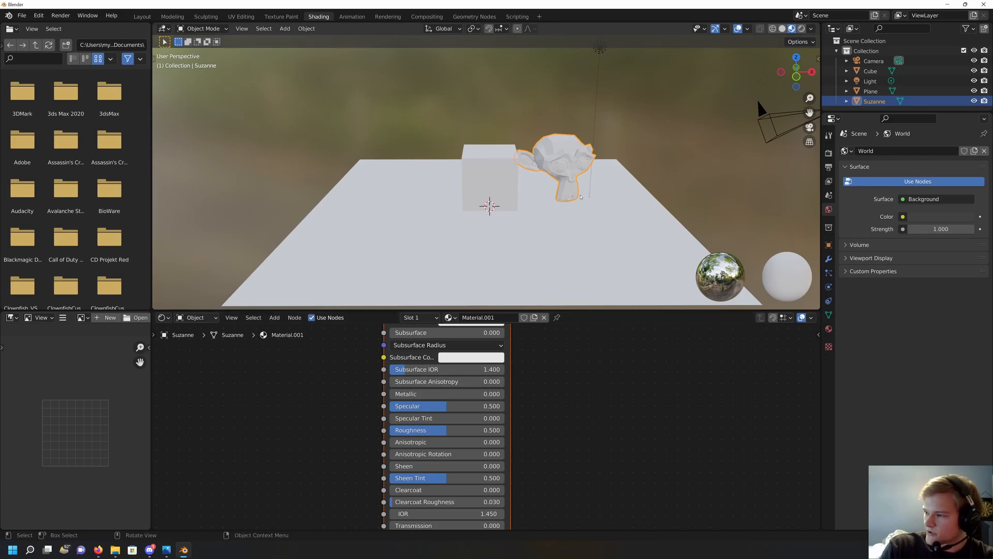
pyautogui.moveTo(564, 174); pyautogui.dragTo(562, 177, button='middle')
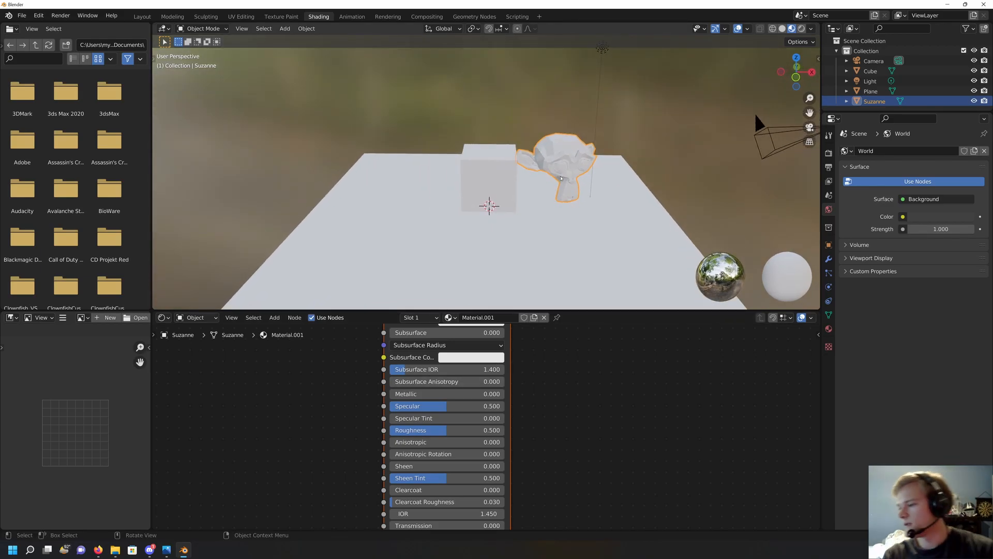
pyautogui.click(444, 393)
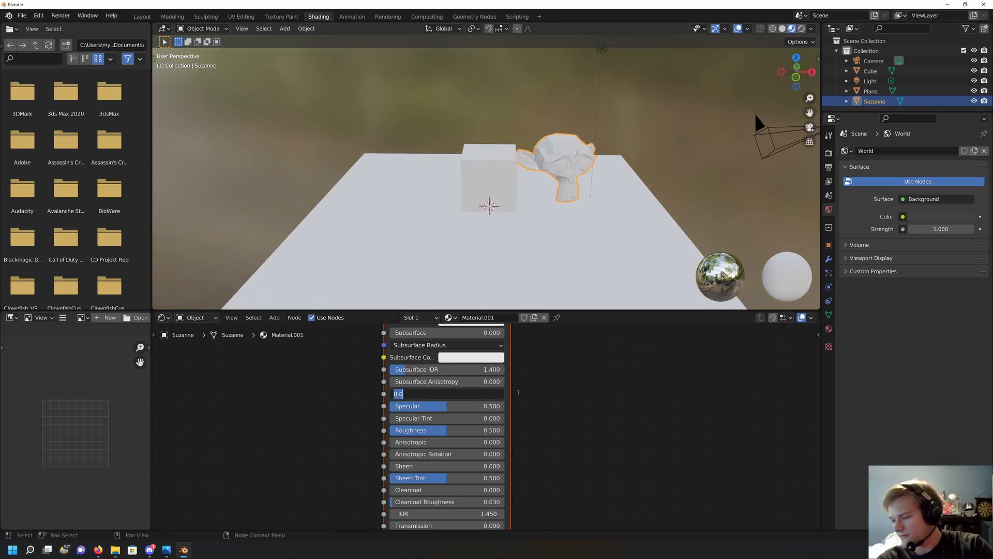
pyautogui.press('Escape')
# - Set the base color of the monkey head's material to fully saturated red, with hue 1.000, saturation 1.000 and value 0.800
pyautogui.scroll(2, 436, 378)
pyautogui.scroll(-3, 436, 378)
pyautogui.keyDown('shift'); pyautogui.scroll(3, 435, 377); pyautogui.keyUp('shift')
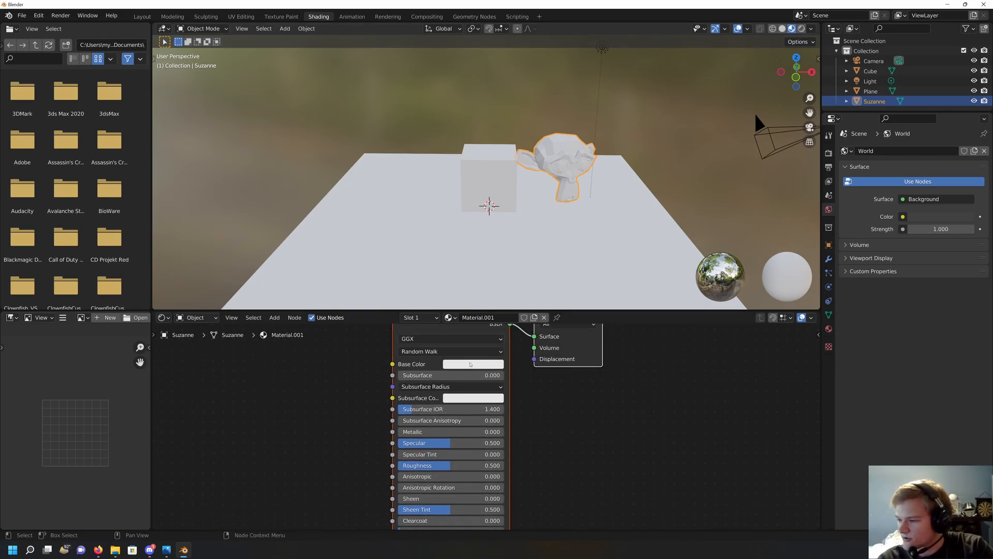
pyautogui.click(471, 366)
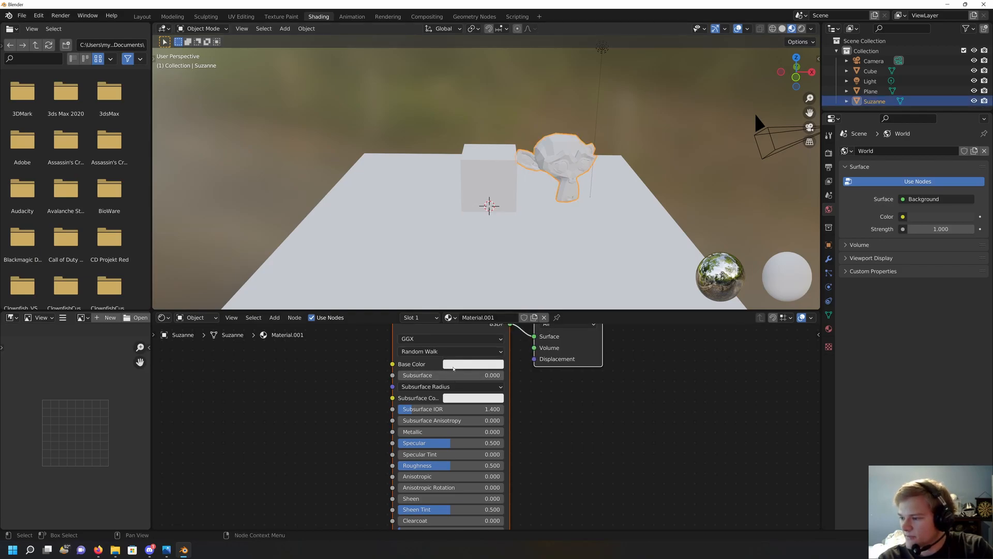
pyautogui.click(471, 364)
pyautogui.click(482, 290)
pyautogui.moveTo(483, 290); pyautogui.dragTo(485, 291)
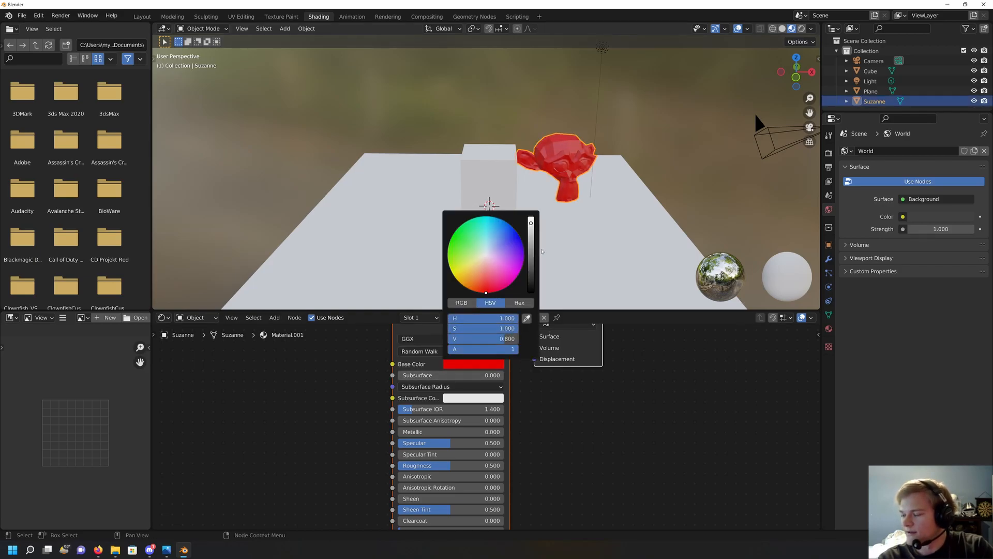
# - Make the monkey head's material shiny metal by setting Metallic to 1.000 and Roughness to about 0.075
pyautogui.moveTo(428, 432); pyautogui.dragTo(536, 432)
pyautogui.moveTo(595, 227); pyautogui.dragTo(517, 208, button='middle')
pyautogui.moveTo(451, 465); pyautogui.dragTo(406, 466)
pyautogui.moveTo(558, 208); pyautogui.dragTo(601, 211, button='middle')
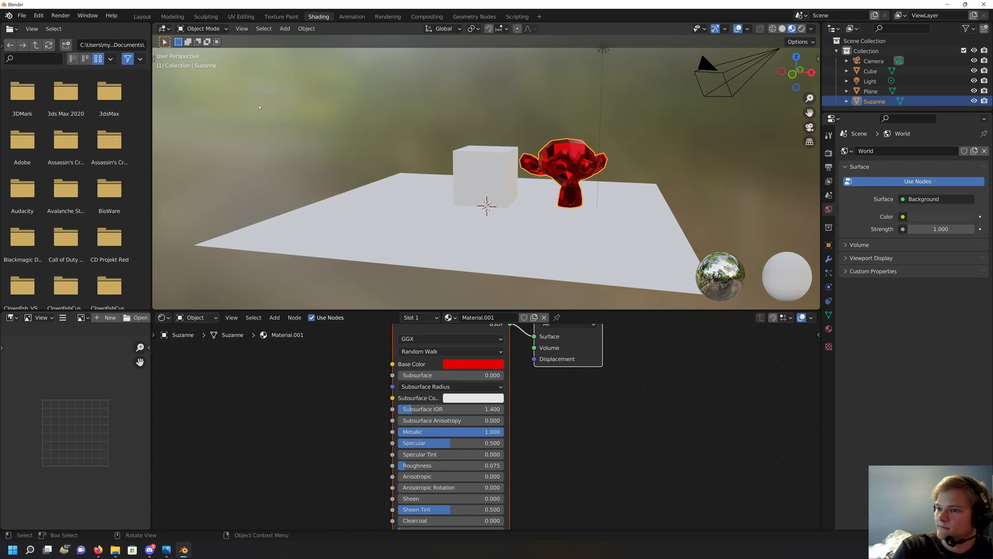
# - Return to the Layout workspace and set the scene's render engine to Cycles
pyautogui.click(141, 18)
pyautogui.moveTo(257, 77); pyautogui.dragTo(370, 148, button='middle')
pyautogui.click(828, 226)
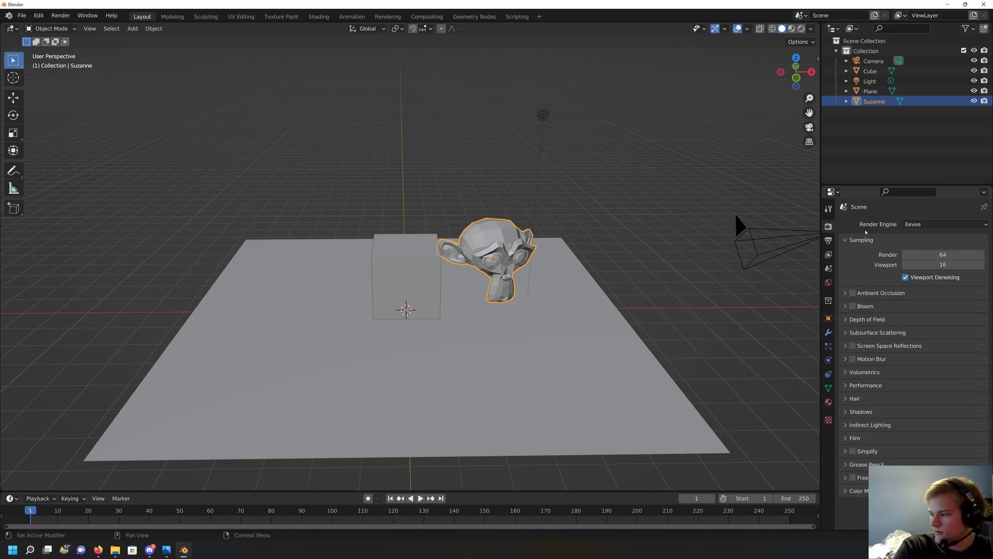
pyautogui.click(903, 224)
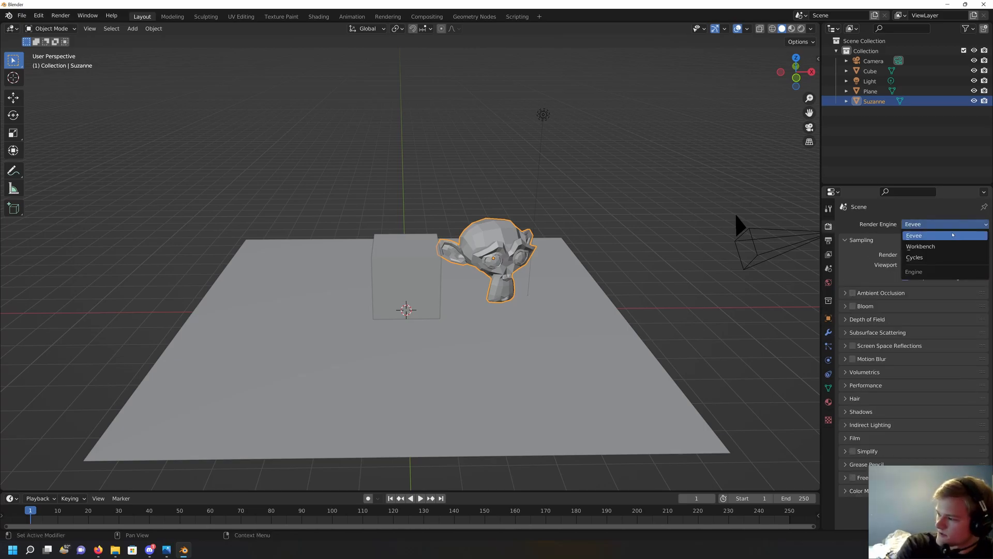
pyautogui.click(944, 257)
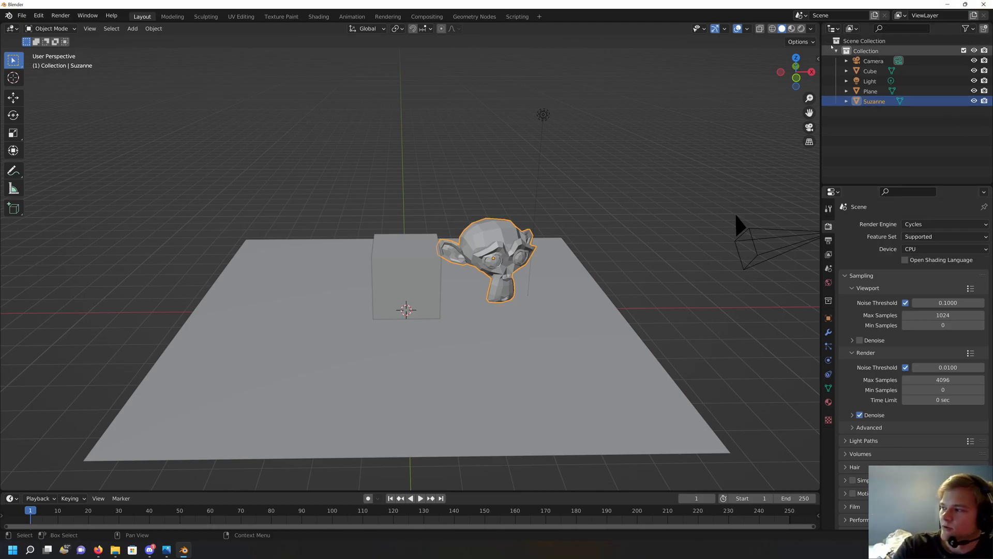
# - Switch the viewport to rendered shading and examine the shadows and reflections around the cube and monkey head up close
pyautogui.click(801, 28)
pyautogui.moveTo(650, 173)
pyautogui.mouseDown(button='middle')
pyautogui.moveTo(623, 182)
pyautogui.moveTo(603, 173)
pyautogui.moveTo(632, 178)
pyautogui.mouseUp(button='middle')
pyautogui.scroll(4, 609, 217)
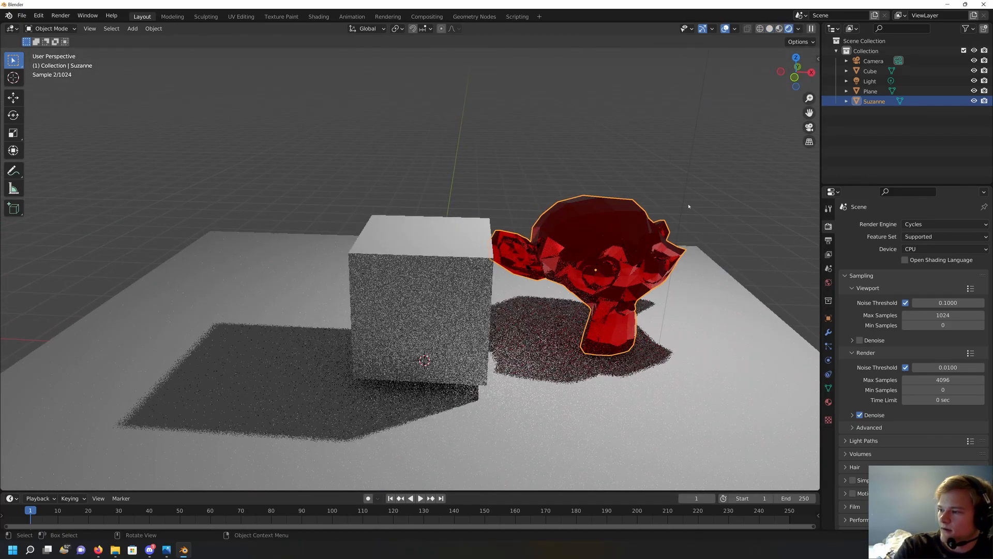
pyautogui.moveTo(683, 211); pyautogui.dragTo(698, 228, button='middle')
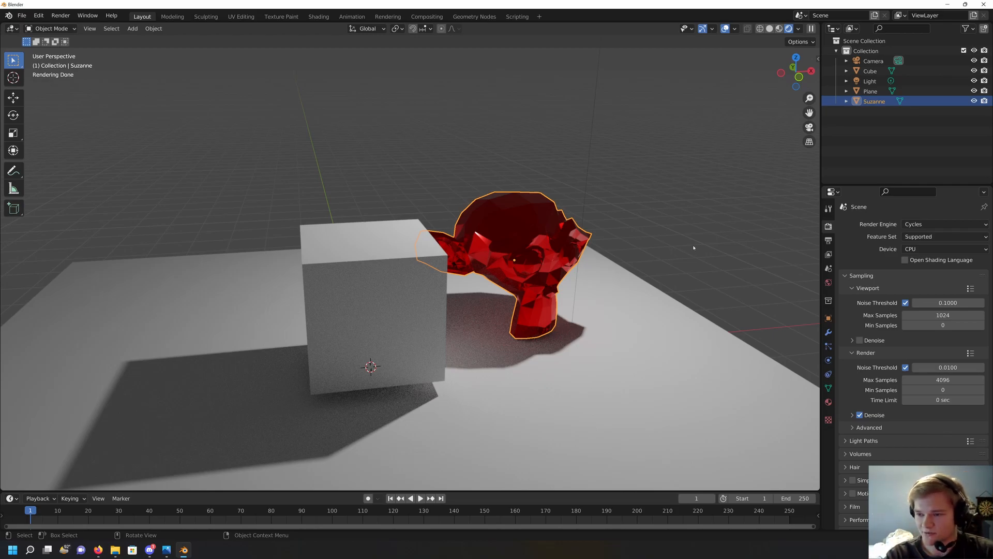
# - Set the render engine back to Eevee and view the cube and monkey head from a lower angle
pyautogui.click(920, 224)
pyautogui.click(914, 236)
pyautogui.moveTo(659, 307); pyautogui.dragTo(634, 275, button='middle')
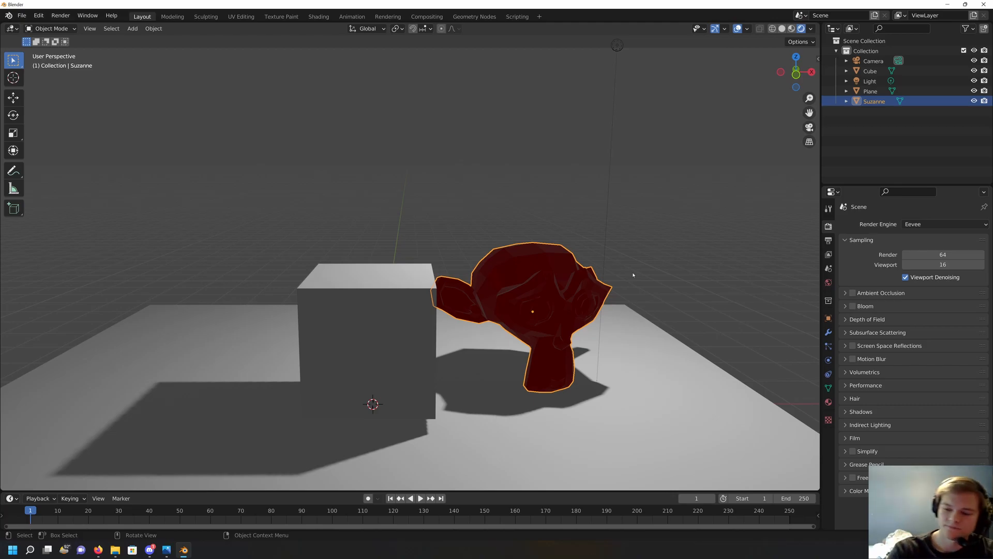
# - Switch to the Photos app to view the example render untitled.png
pyautogui.click(166, 549)
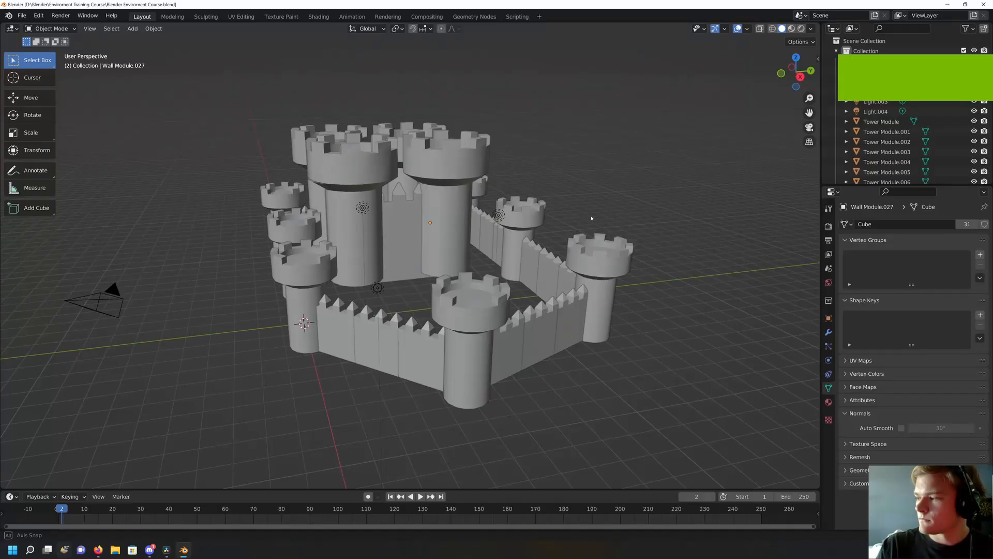
pyautogui.moveTo(548, 222); pyautogui.dragTo(608, 256, button='middle')
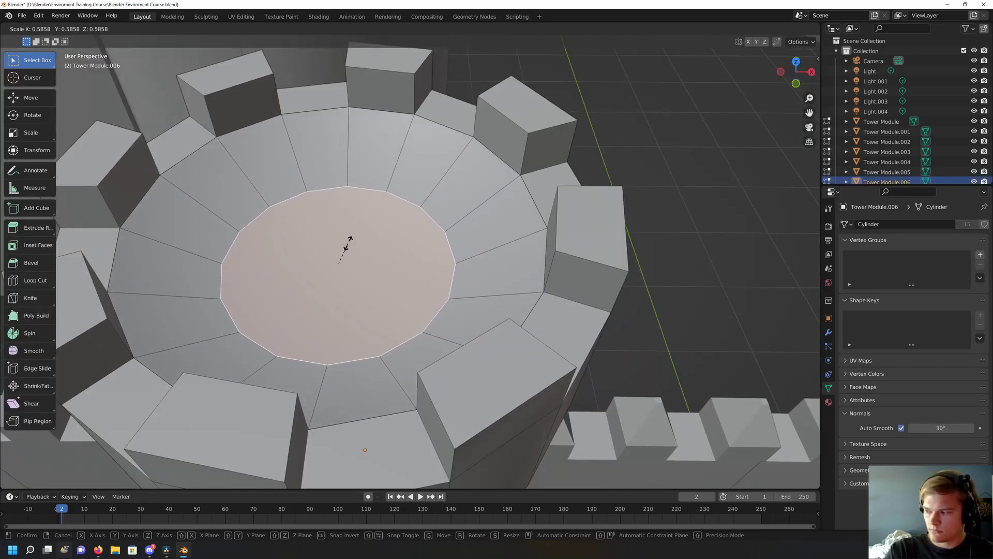
pyautogui.rightClick(351, 242)
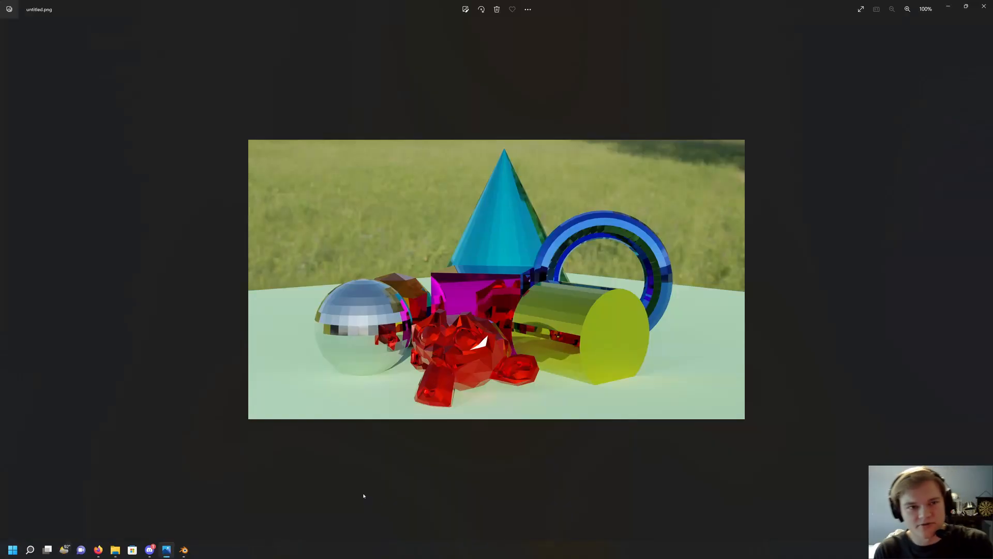